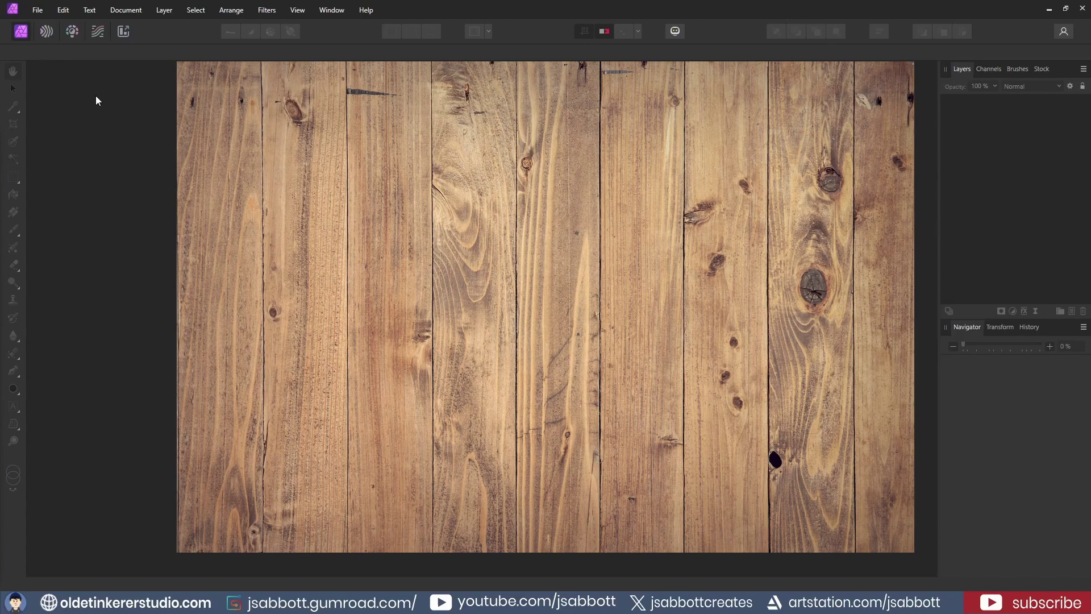
Start a new document with a 1024 × 1024 px page size
left_click(38, 10)
left_click(21, 35)
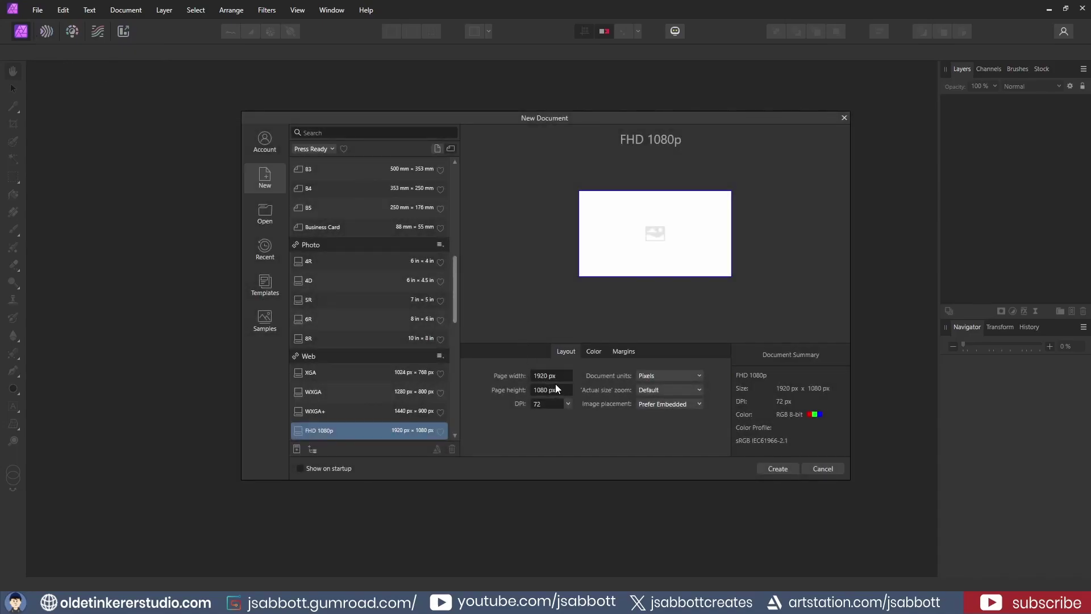
type("1024")
key("Tab")
type("1024")
key("Tab")
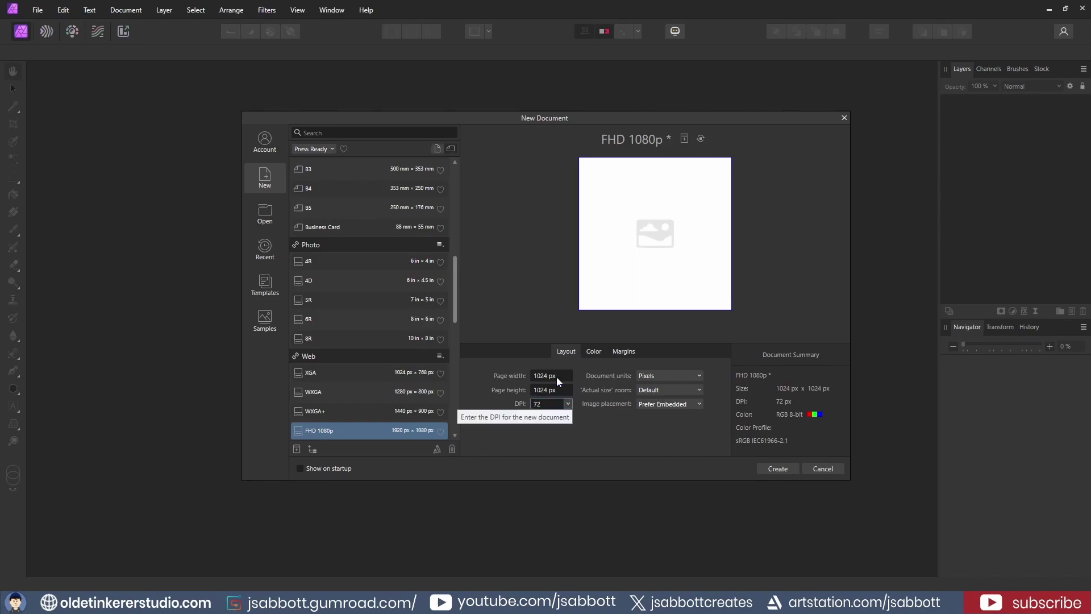
Create the blank 1024 px document and add horizontal and vertical guides at 512 px
left_click(780, 472)
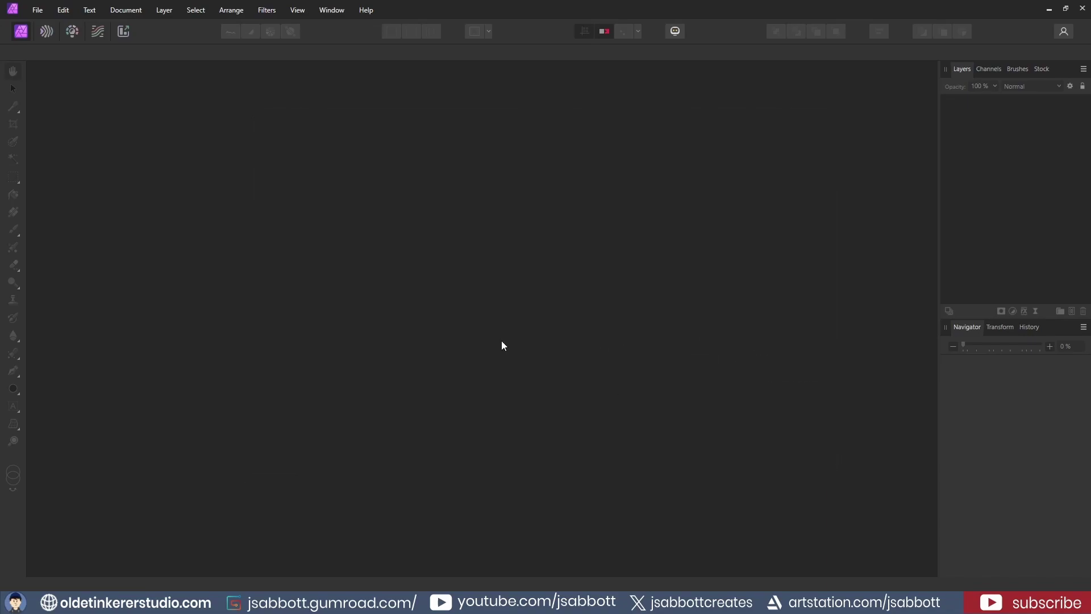
left_click(299, 11)
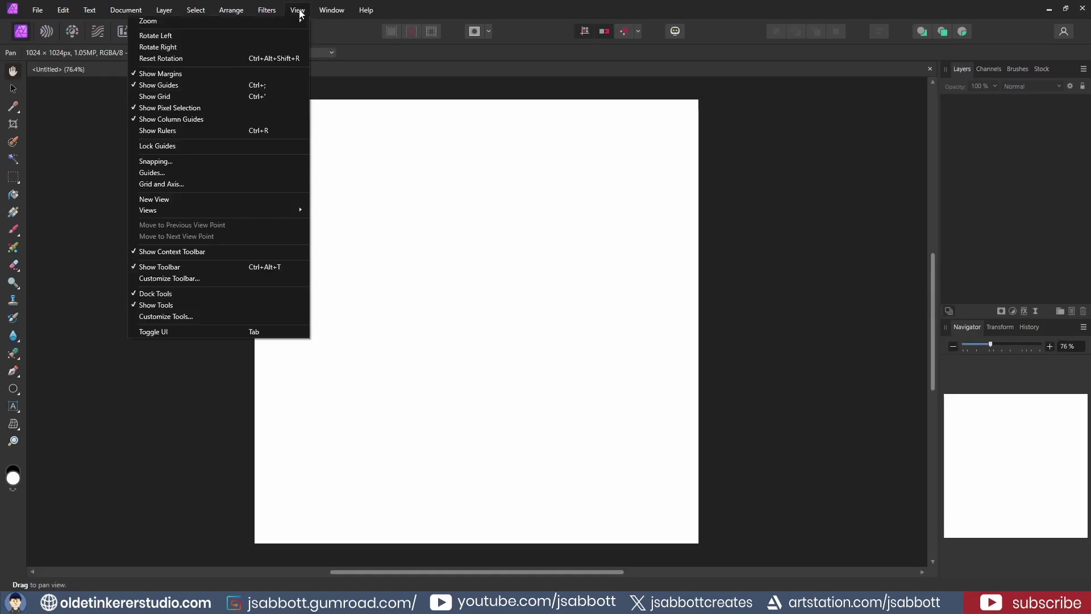
left_click(182, 171)
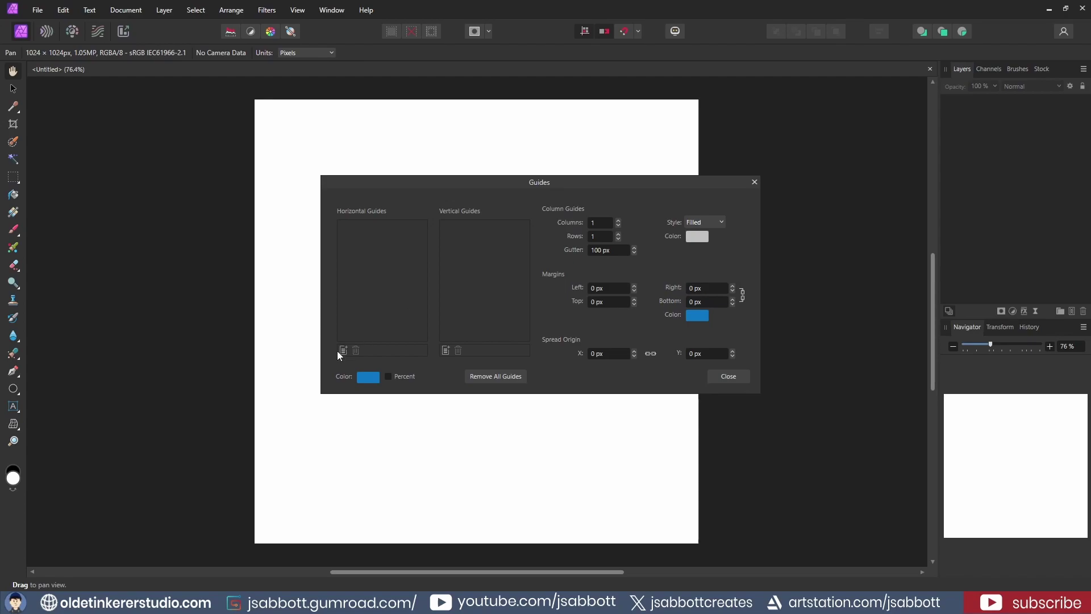
left_click(342, 350)
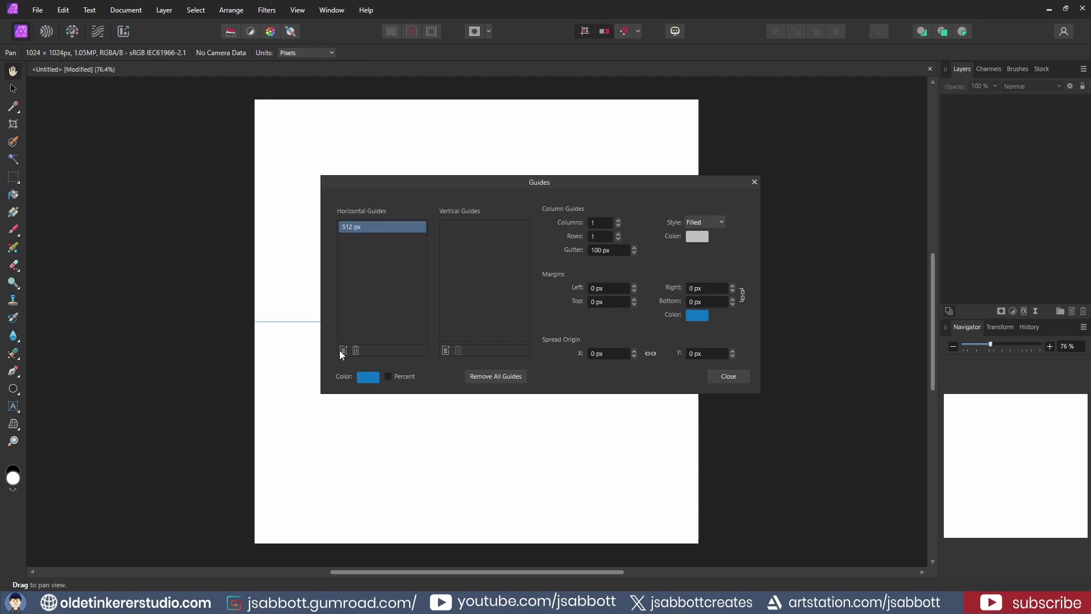
left_click(447, 350)
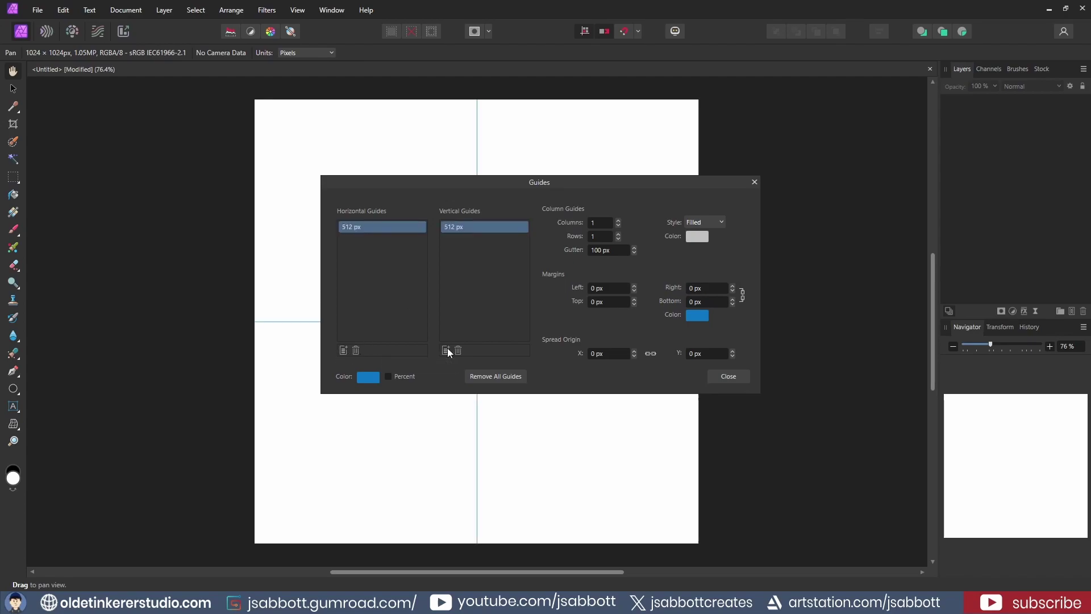
left_click(755, 182)
left_click(40, 12)
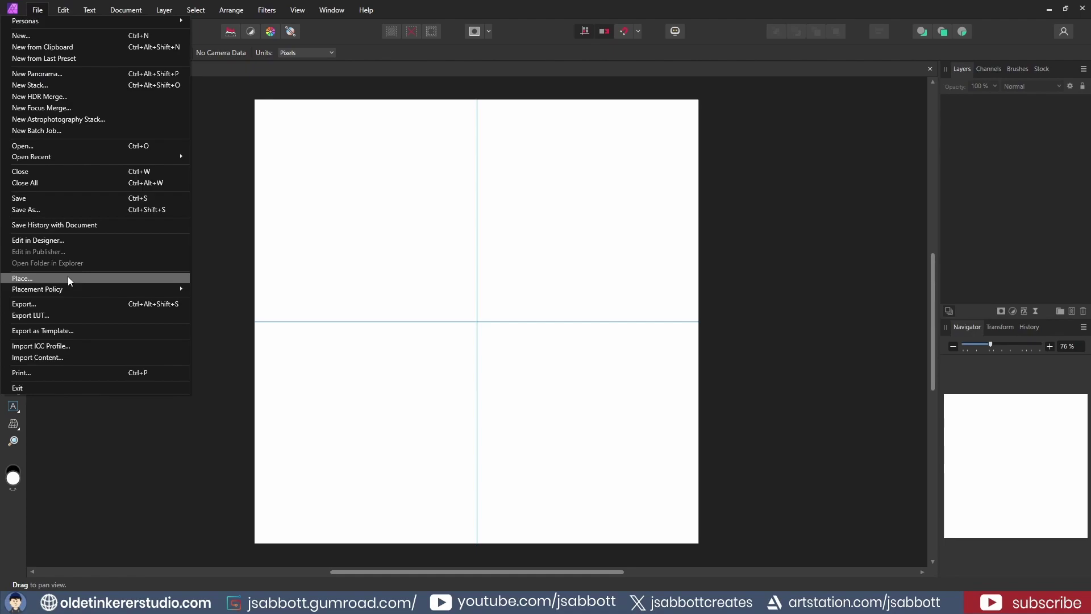
Place the wood photo pexels-fwstudio-164005.jpg stretched across the whole square canvas
left_click(23, 278)
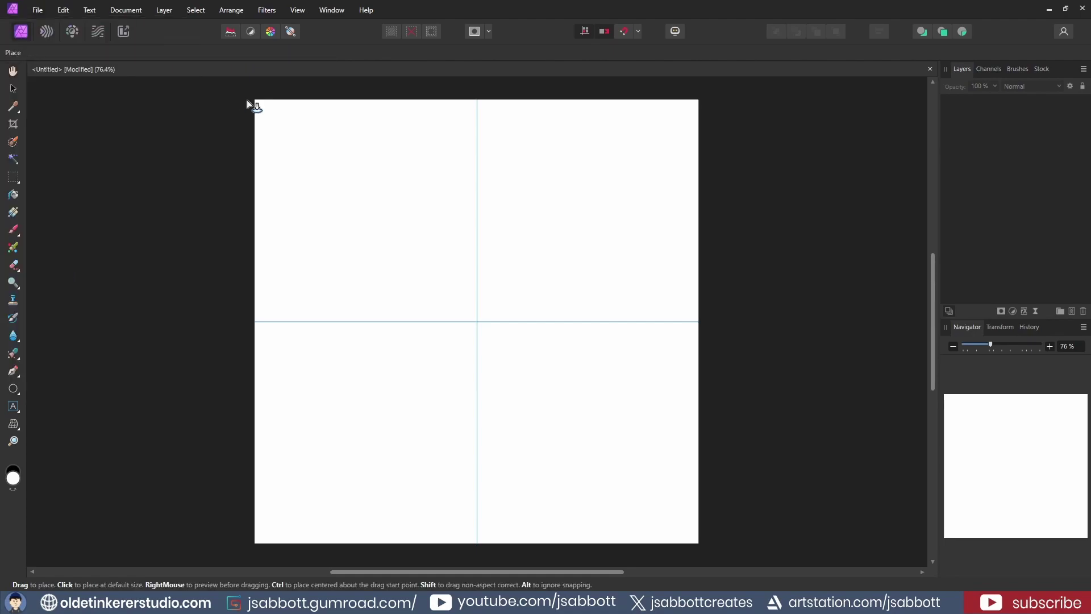
left_click_drag(255, 101, 899, 474)
scroll(724, 268, "left", 5)
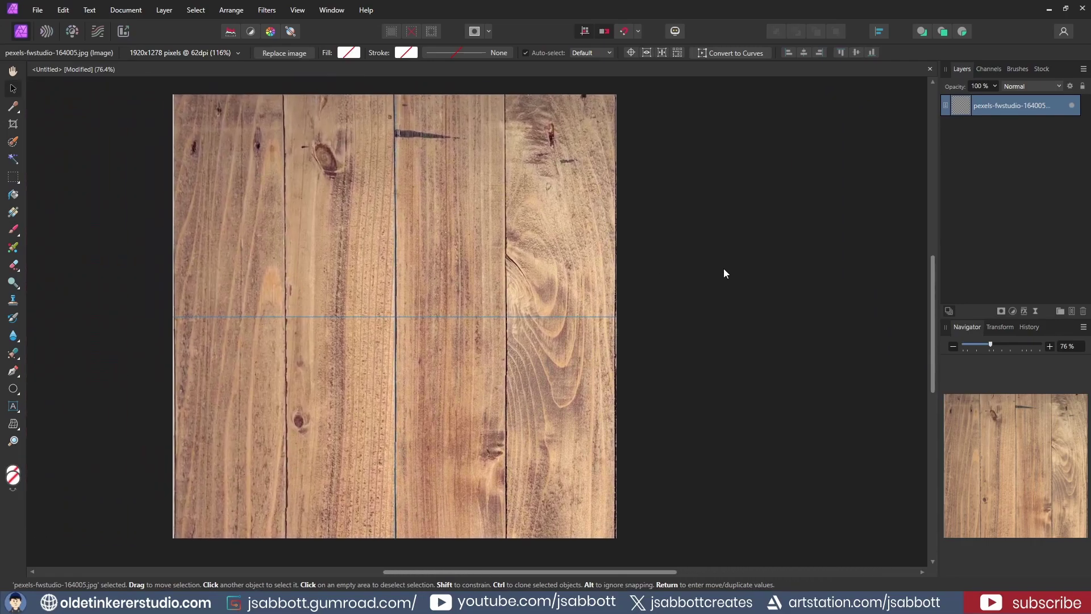
Duplicate the wood layer twice, lock and hide the bottom copy, and select the top one
key("ctrl+j")
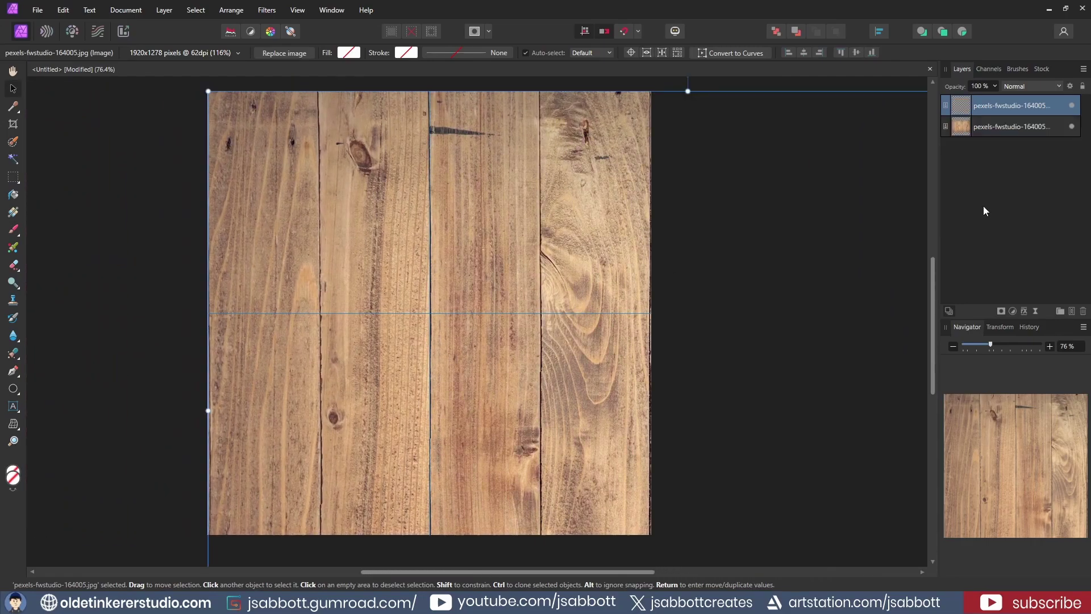
key("ctrl+j")
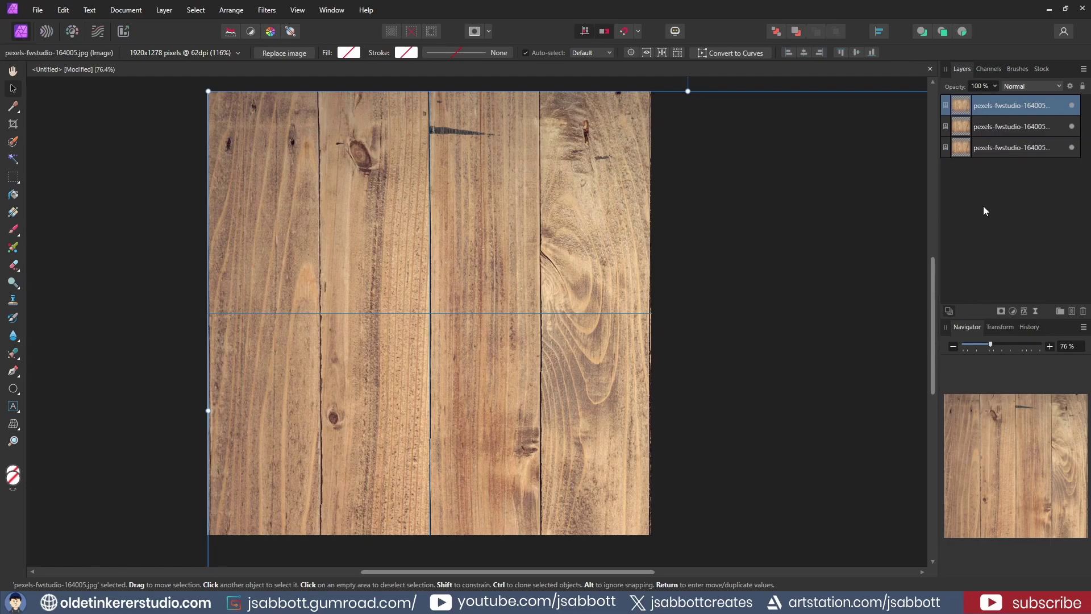
left_click(993, 148)
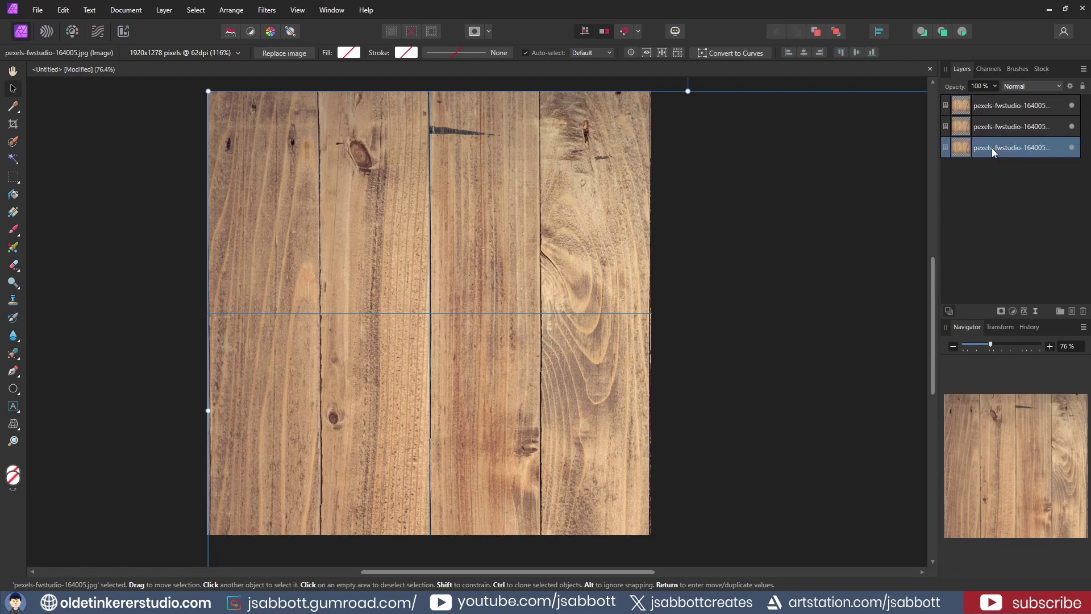
left_click(1082, 87)
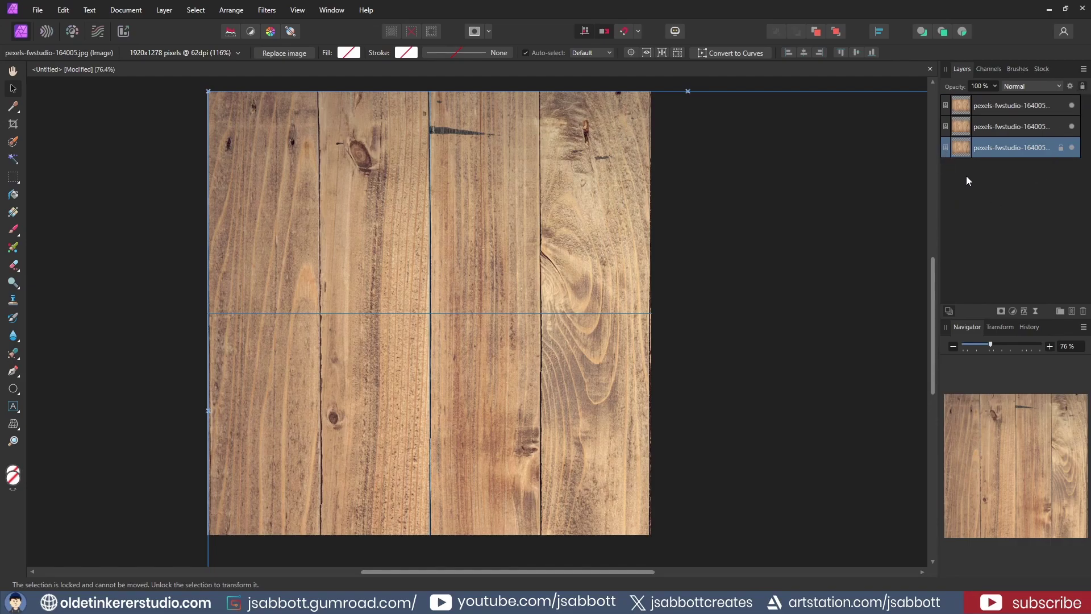
left_click(1072, 148)
left_click(963, 109)
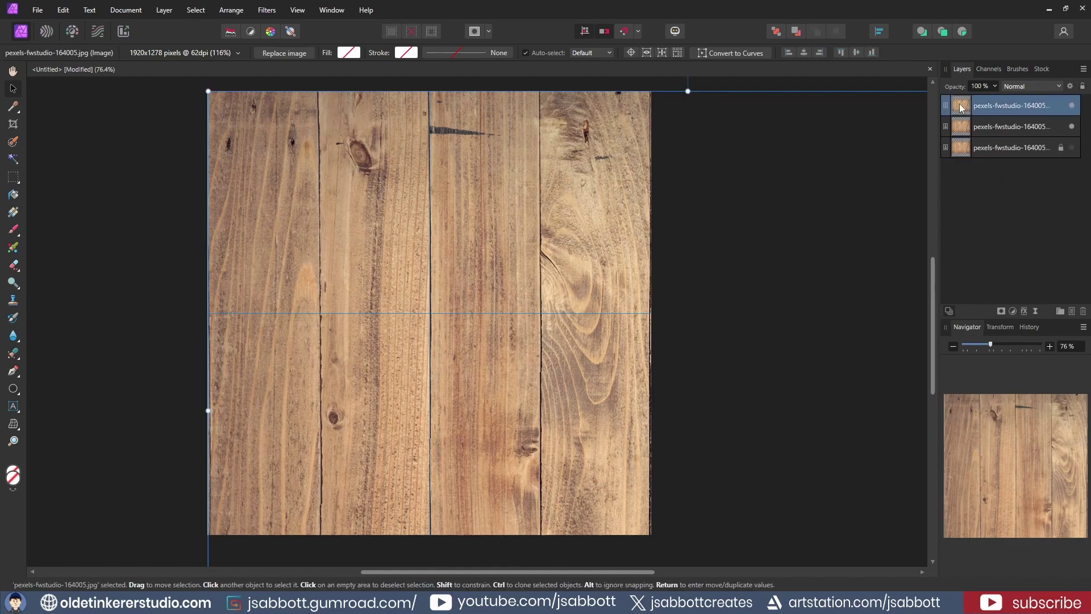
Preview an Affine filter on the top wood copy at 50% Scale X and Y with Wrap
left_click(267, 11)
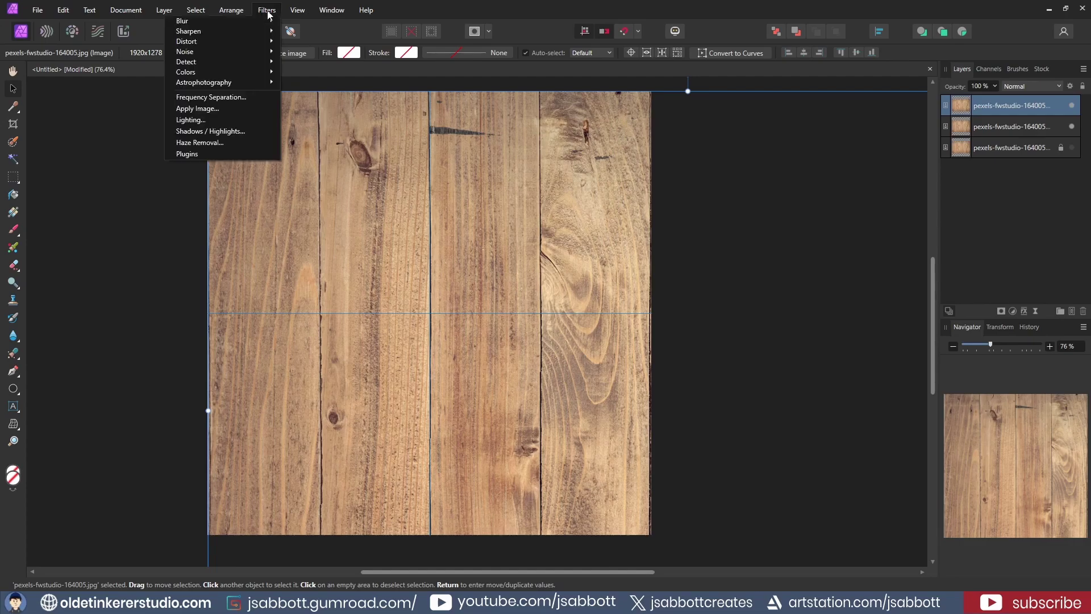
mouse_move(227, 42)
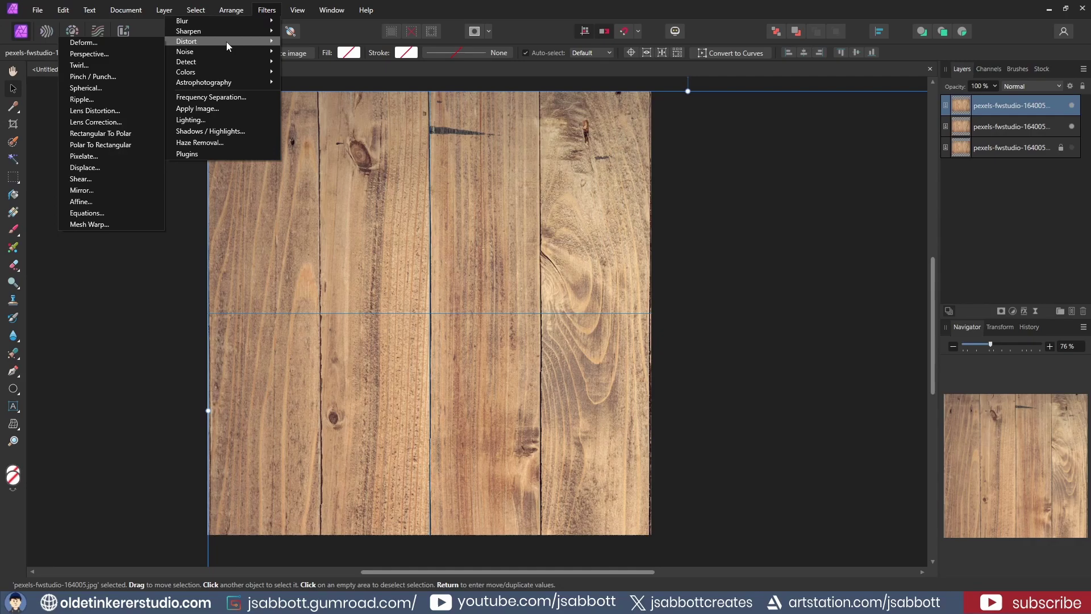
left_click(93, 203)
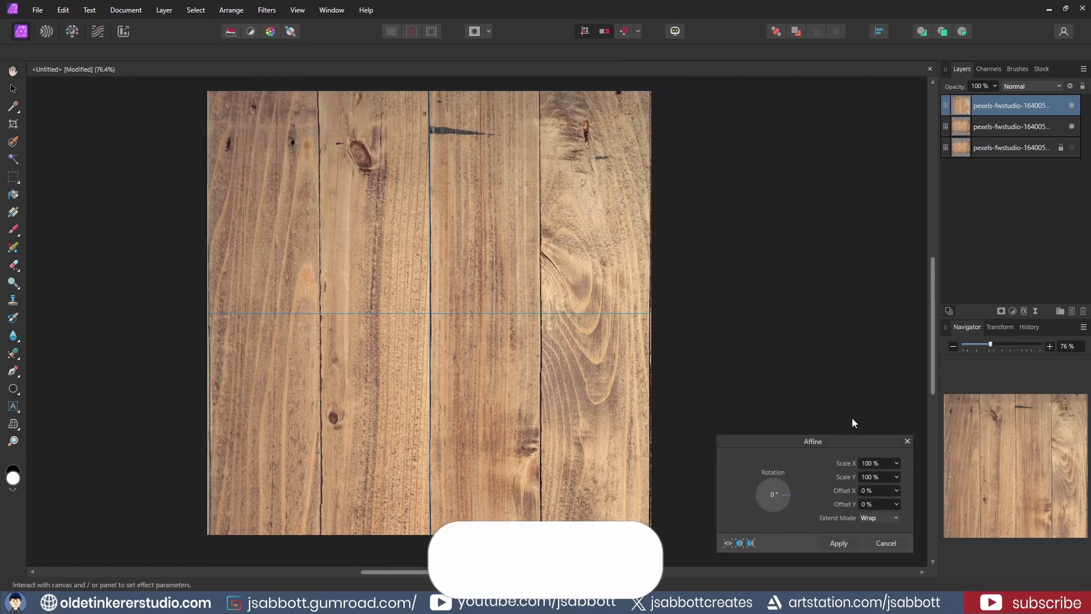
left_click(876, 464)
type("50")
key("Return")
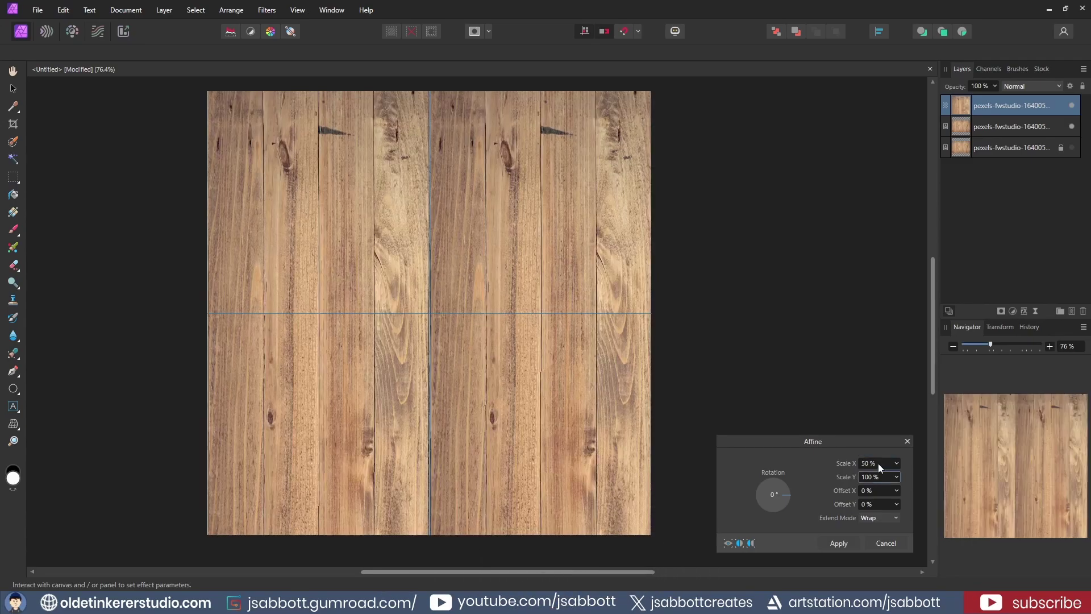
type("50")
key("Return")
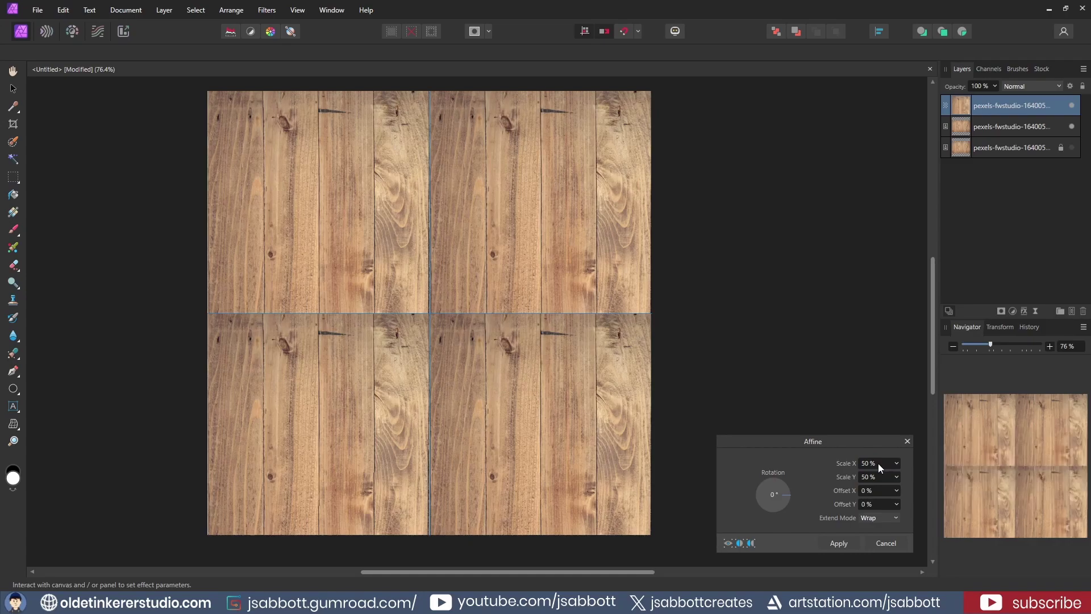
Apply the 2 × 2 tiling, move that layer below the second copy, and select the untouched top layer
left_click(838, 543)
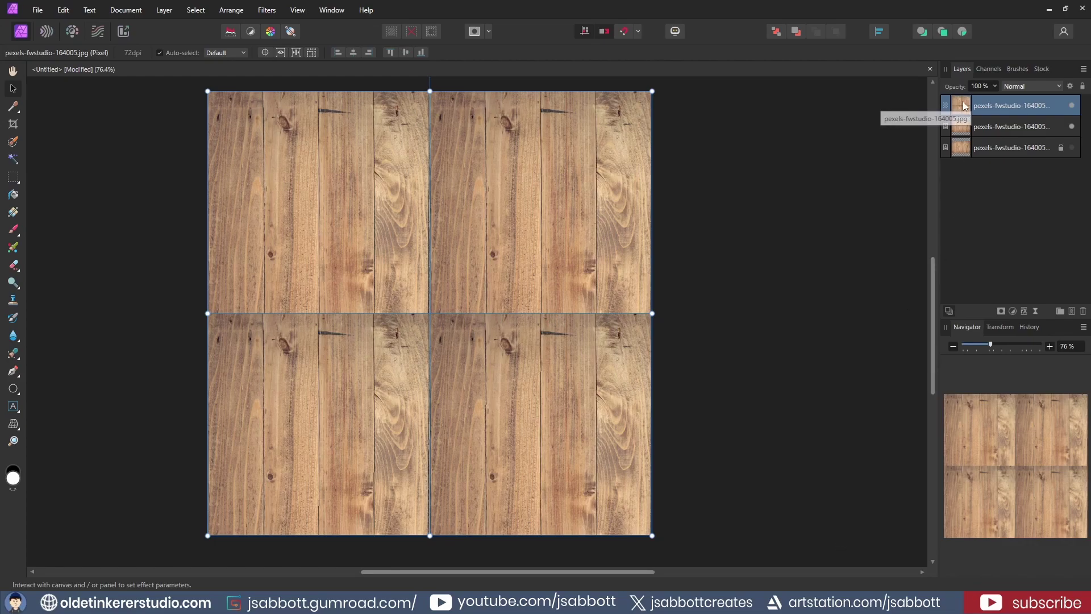
left_click_drag(963, 102, 967, 136)
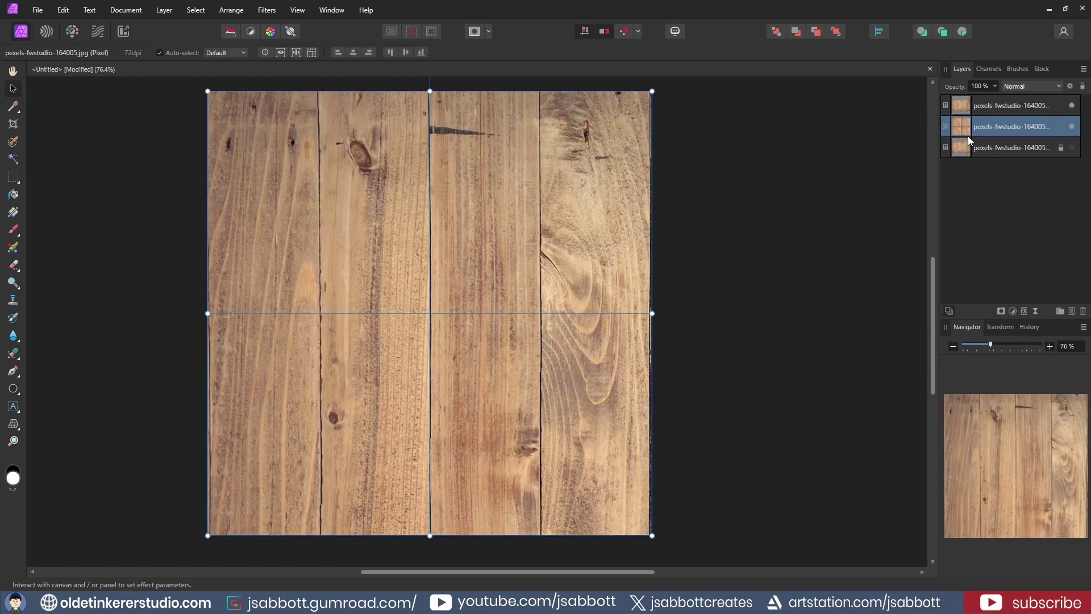
left_click(962, 106)
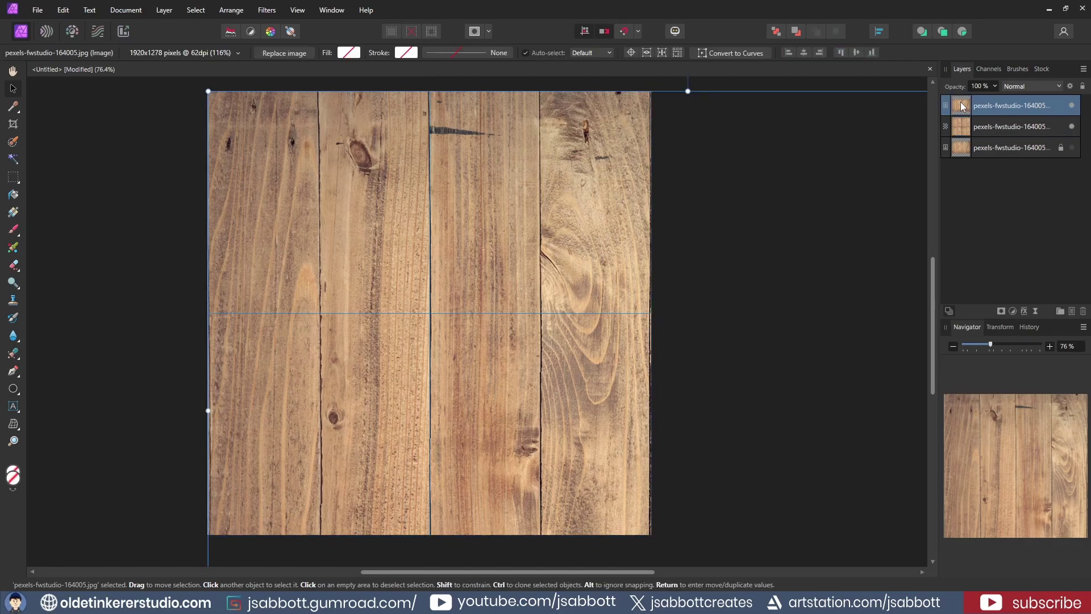
Draw a white circle from the canvas centre with the Ellipse tool, covering nearly the whole image
key("m")
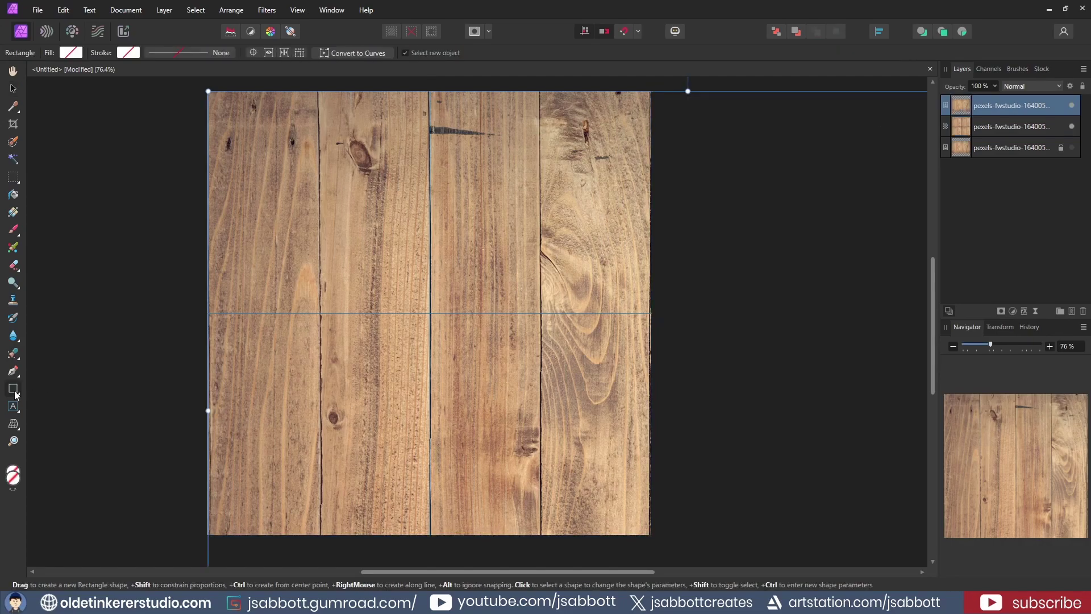
left_click(14, 391)
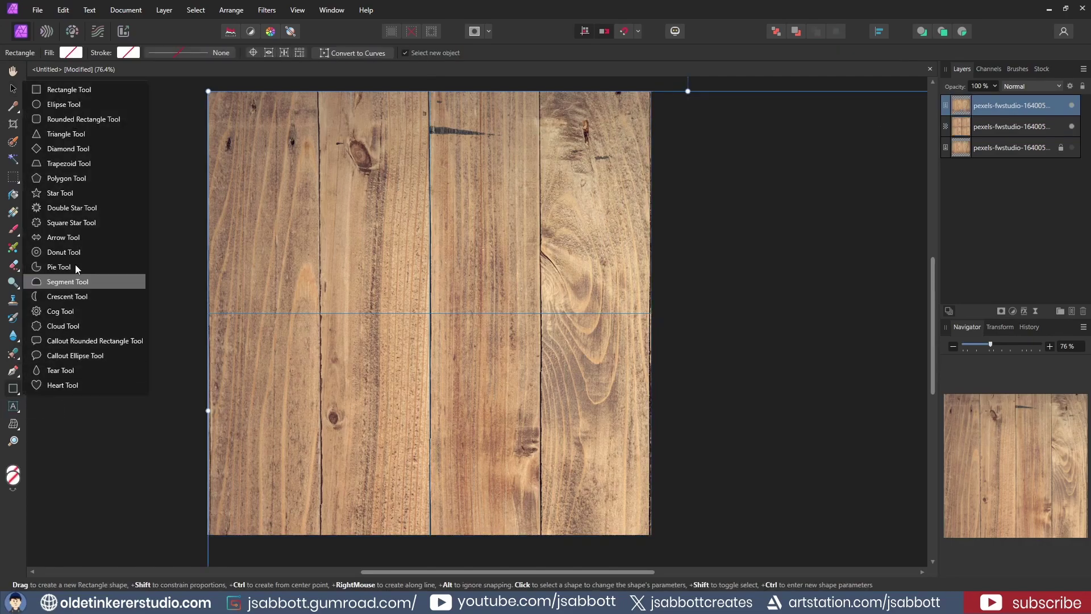
left_click(88, 108)
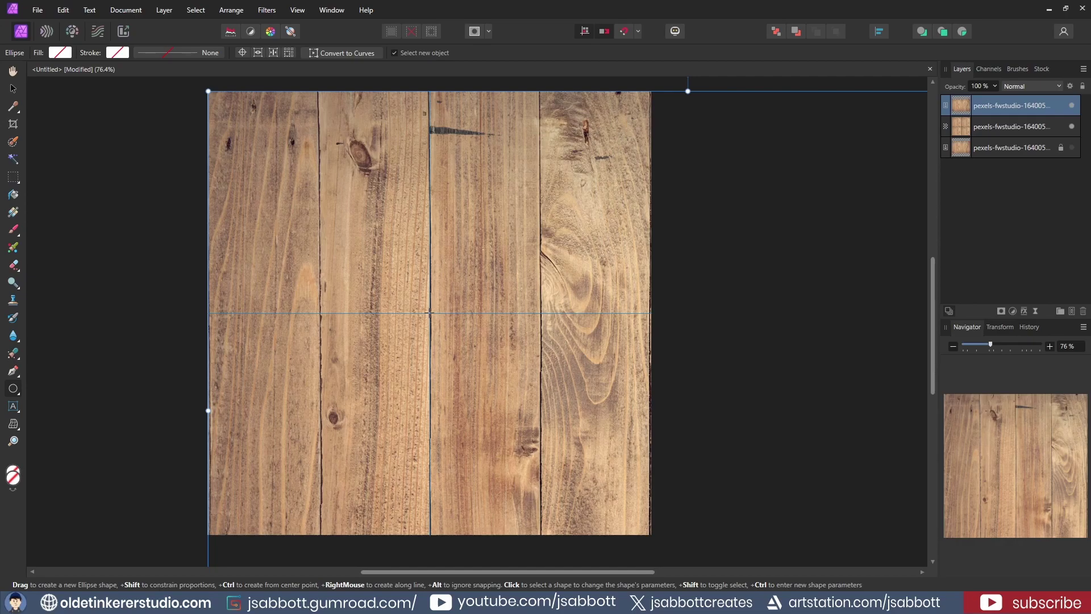
left_click_drag(430, 312, 653, 104)
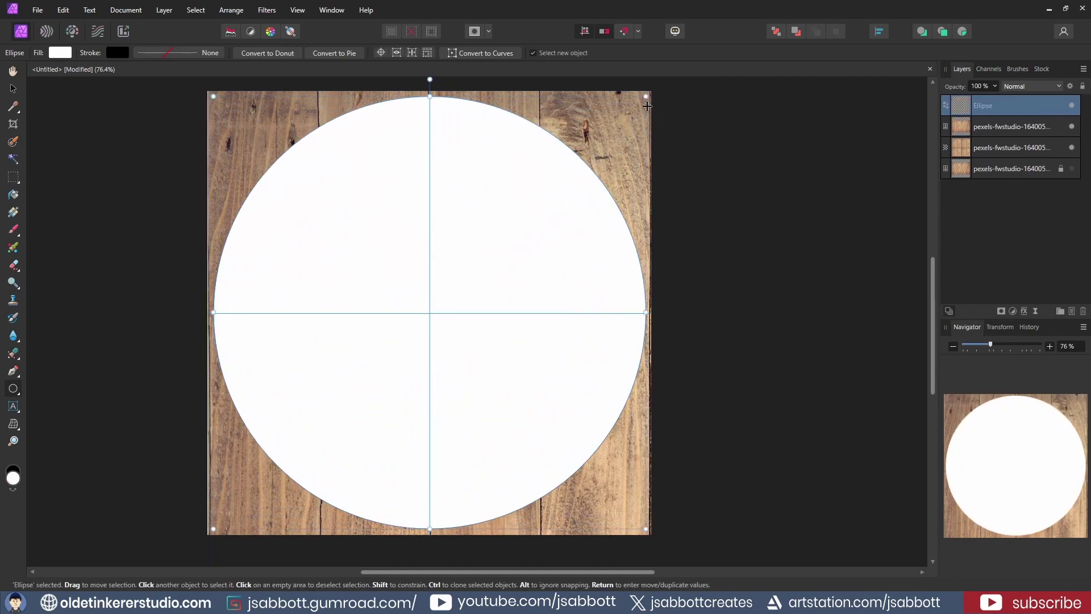
Give the white circle a 30 px Gaussian Blur layer effect
left_click(1025, 311)
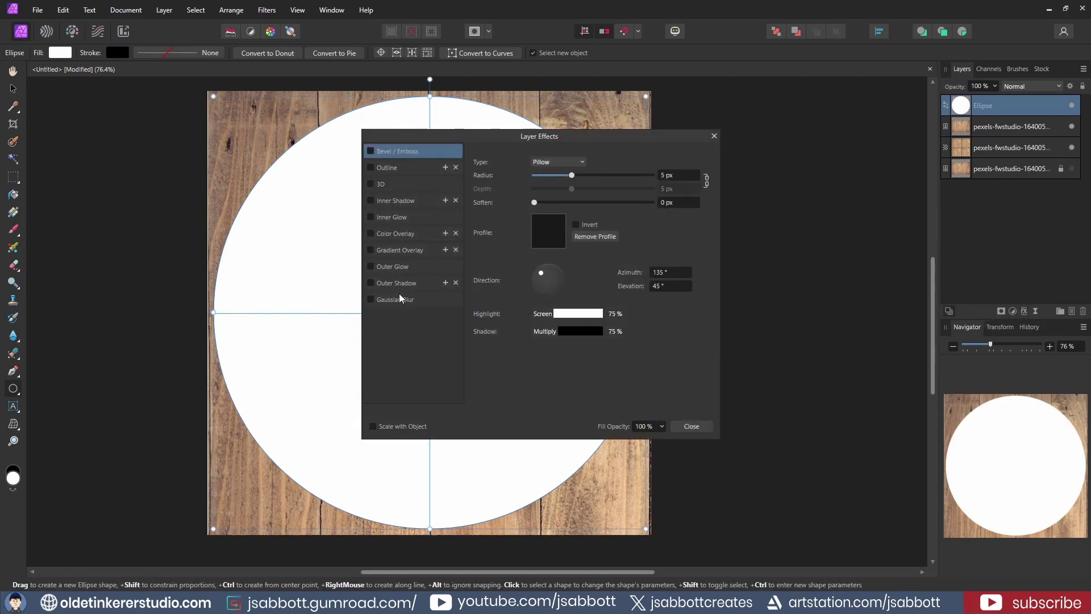
left_click(371, 299)
left_click(397, 298)
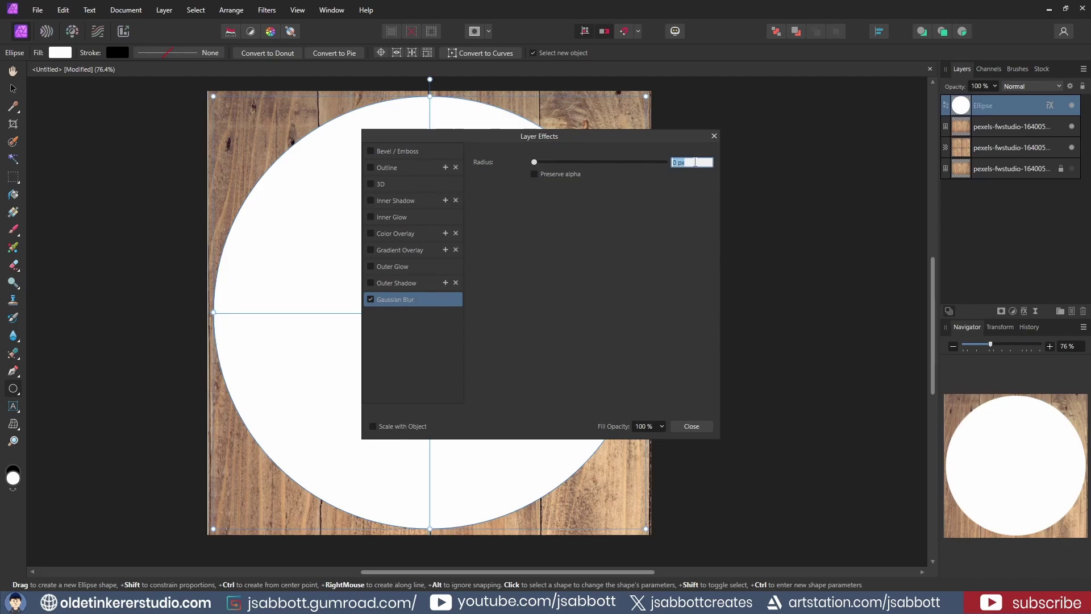
type("30")
key("Return")
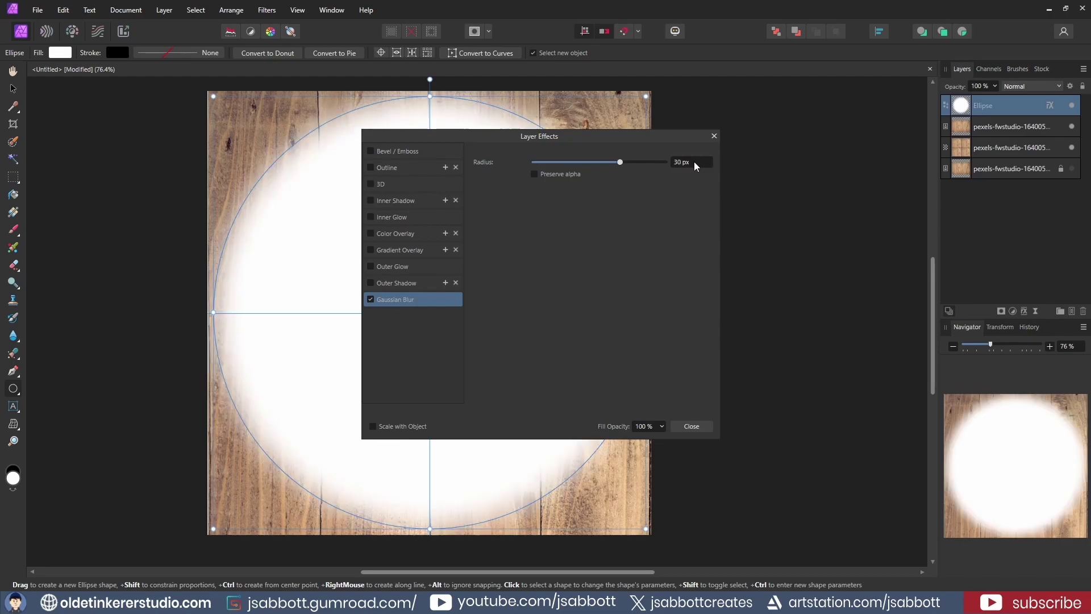
left_click(691, 426)
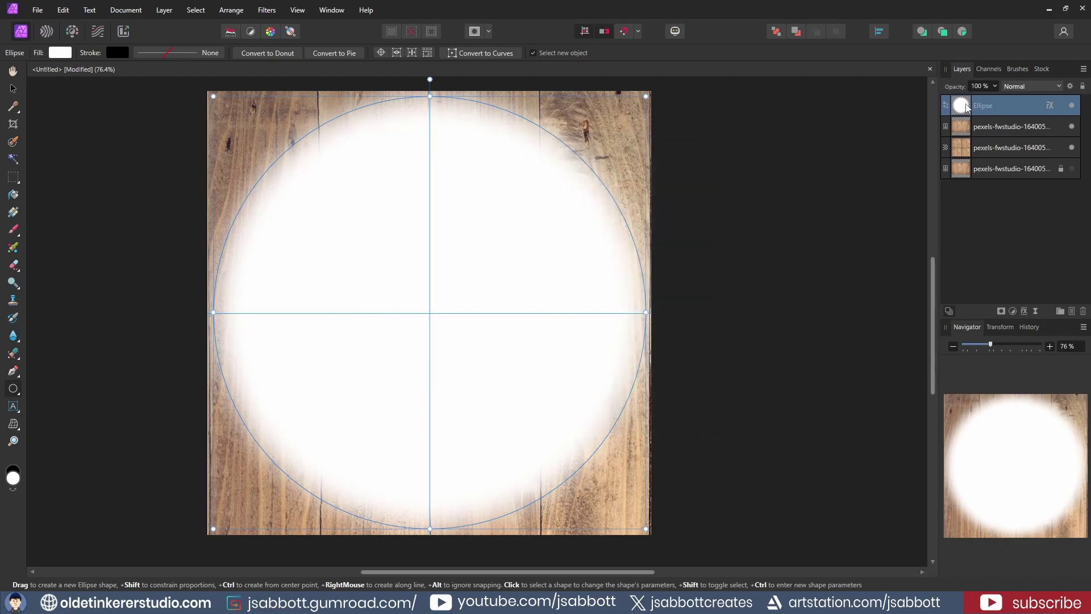
Apply Mask to Below so the blurred circle masks the top wood layer
right_click(968, 108)
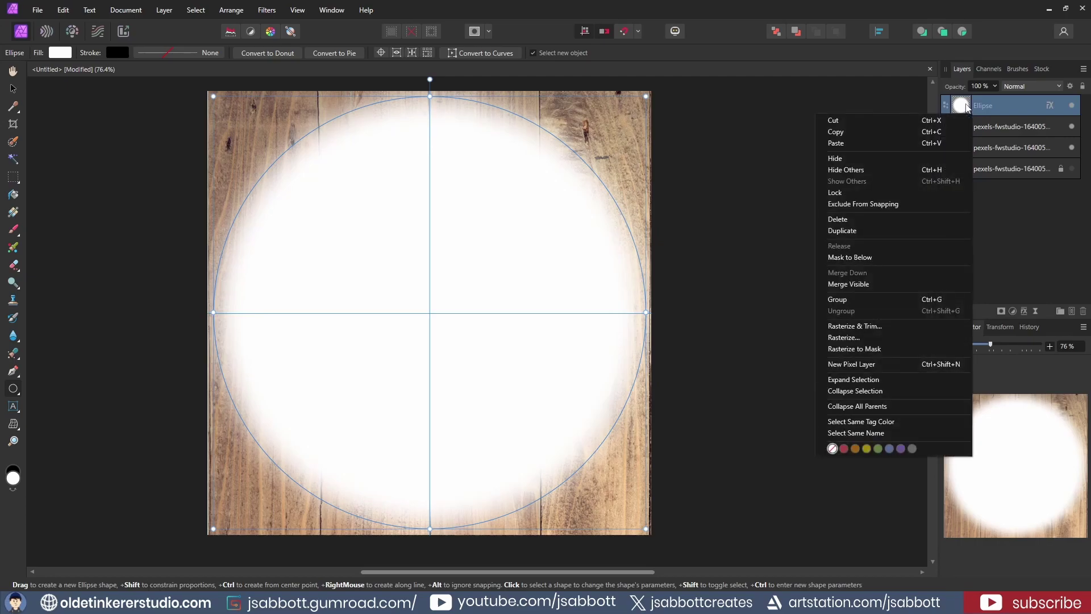
left_click(869, 257)
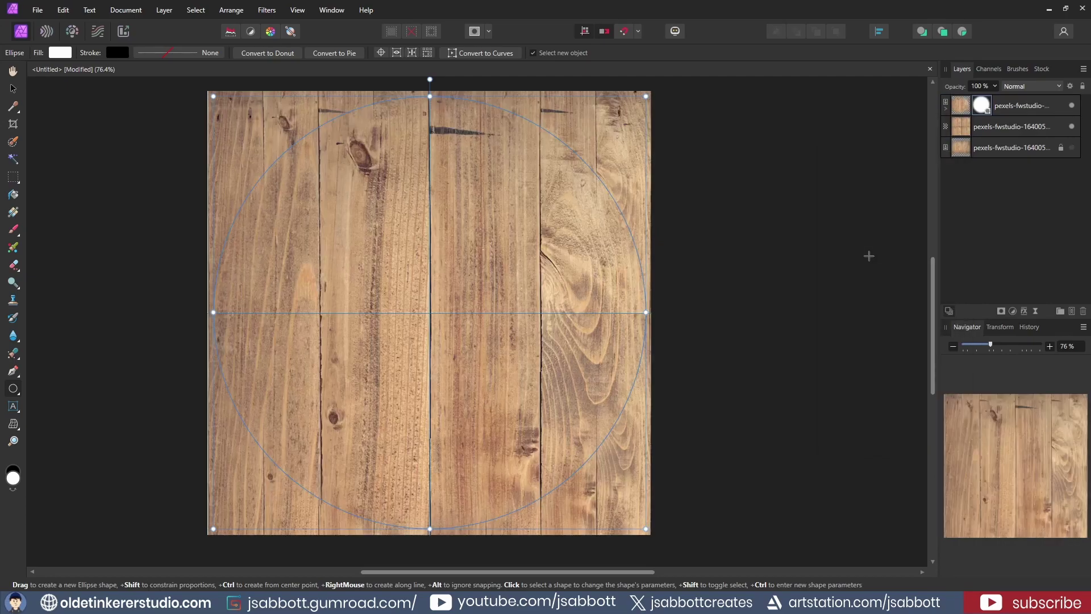
left_click(39, 11)
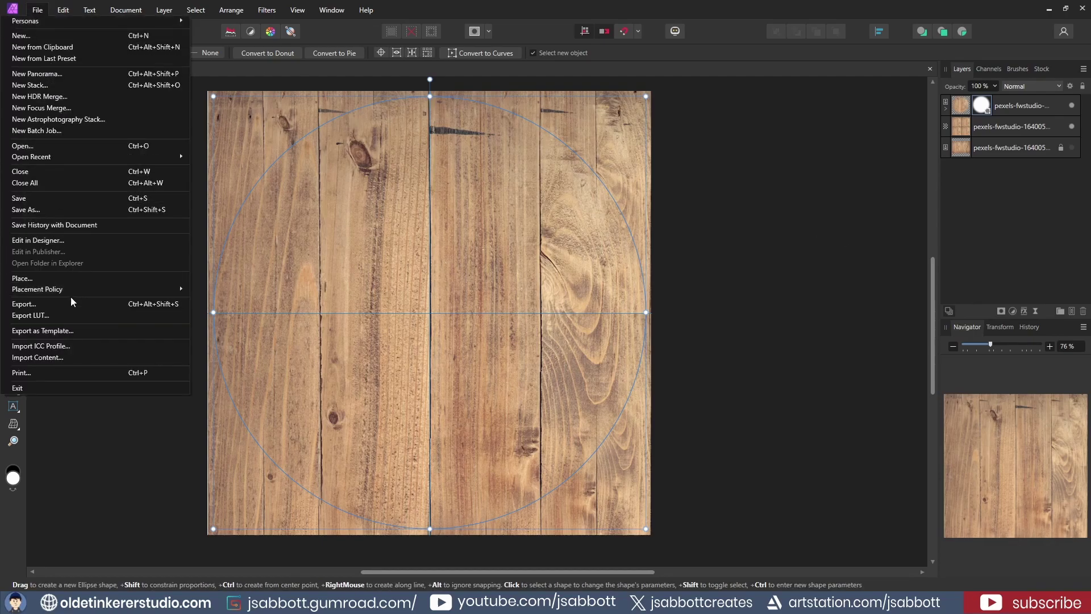
Add a plane scaled 5×, view it from the top, and split the viewport into two stacked views
key("Escape")
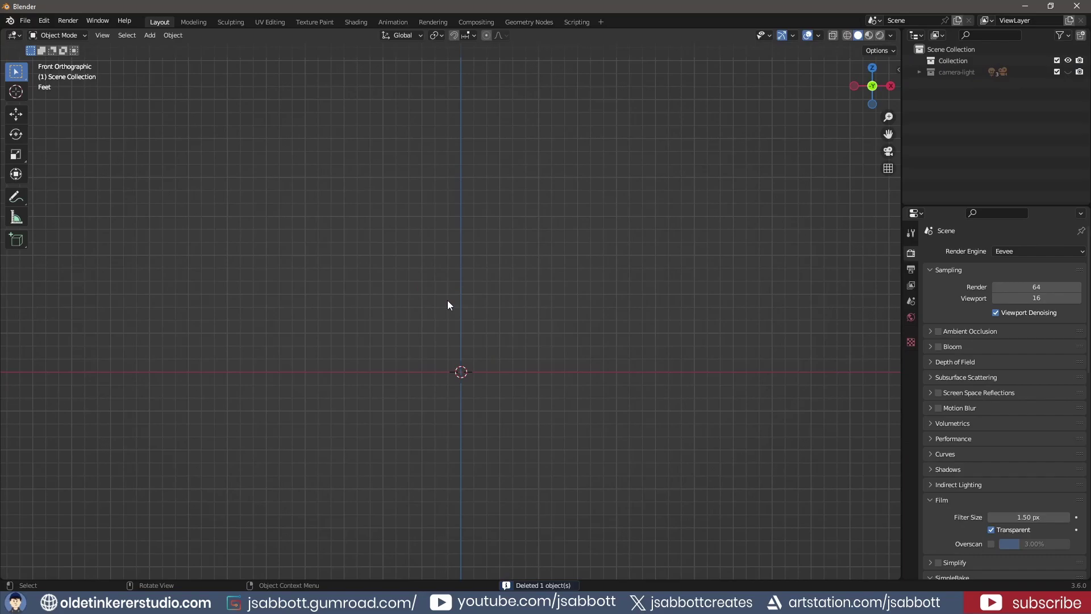
key("shift+a")
mouse_move(448, 300)
left_click(498, 300)
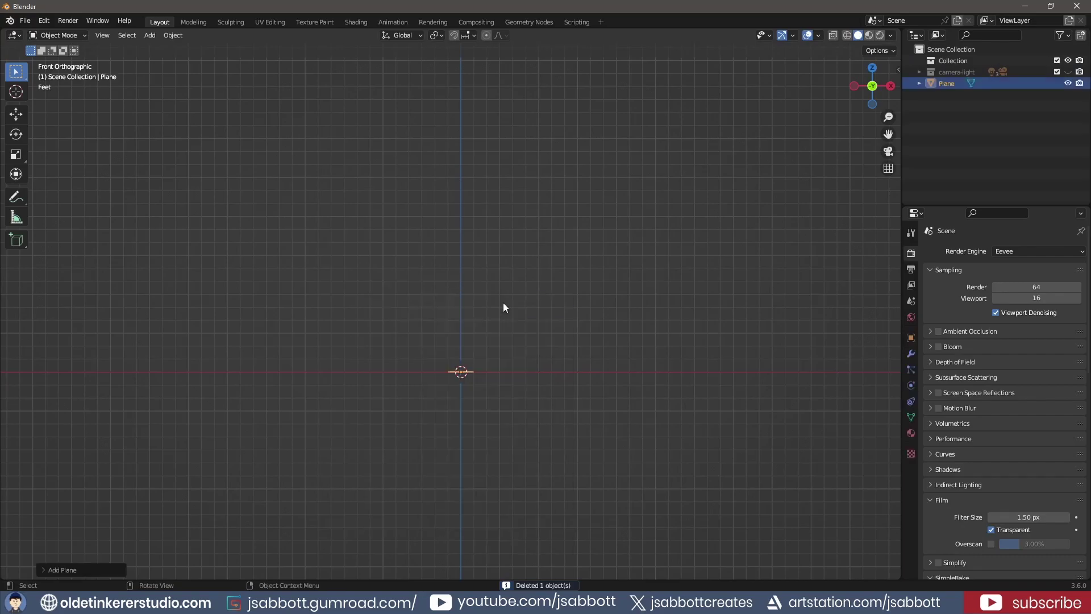
key("KP_7")
type("s5")
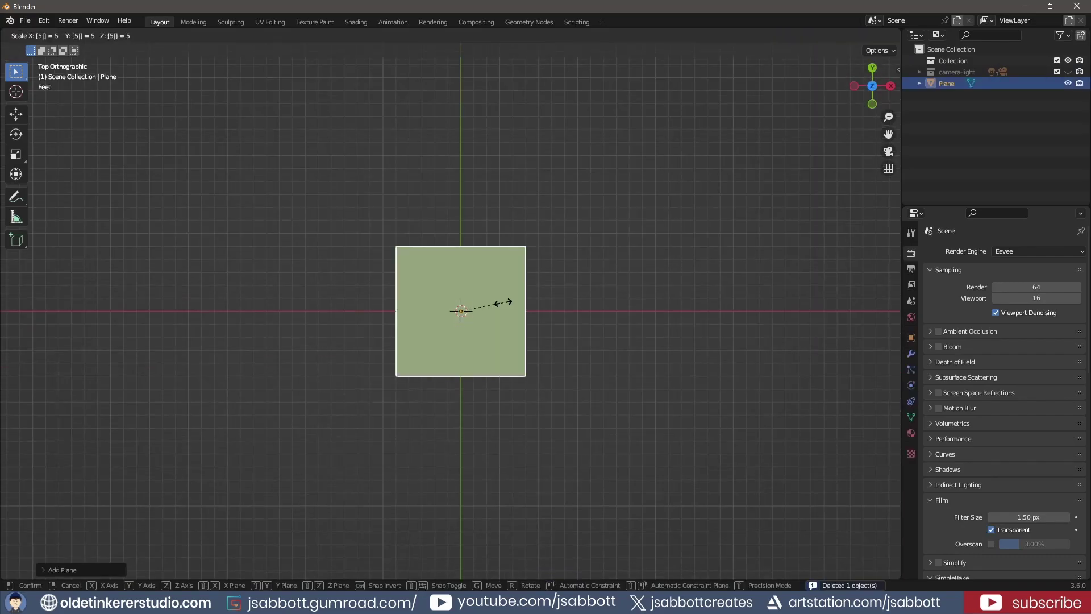
key("Return")
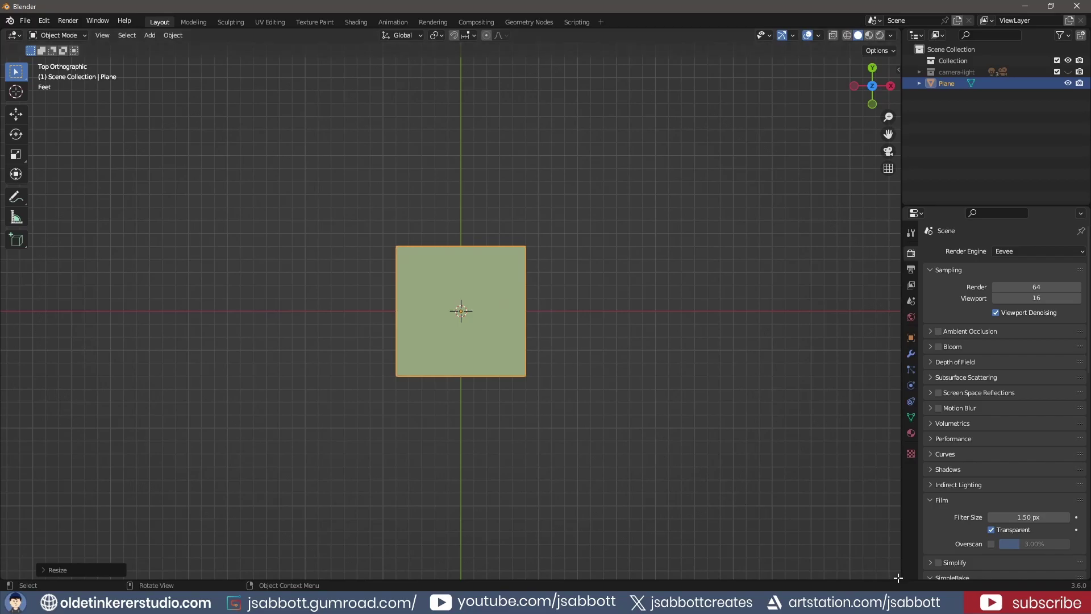
left_click_drag(898, 577, 896, 341)
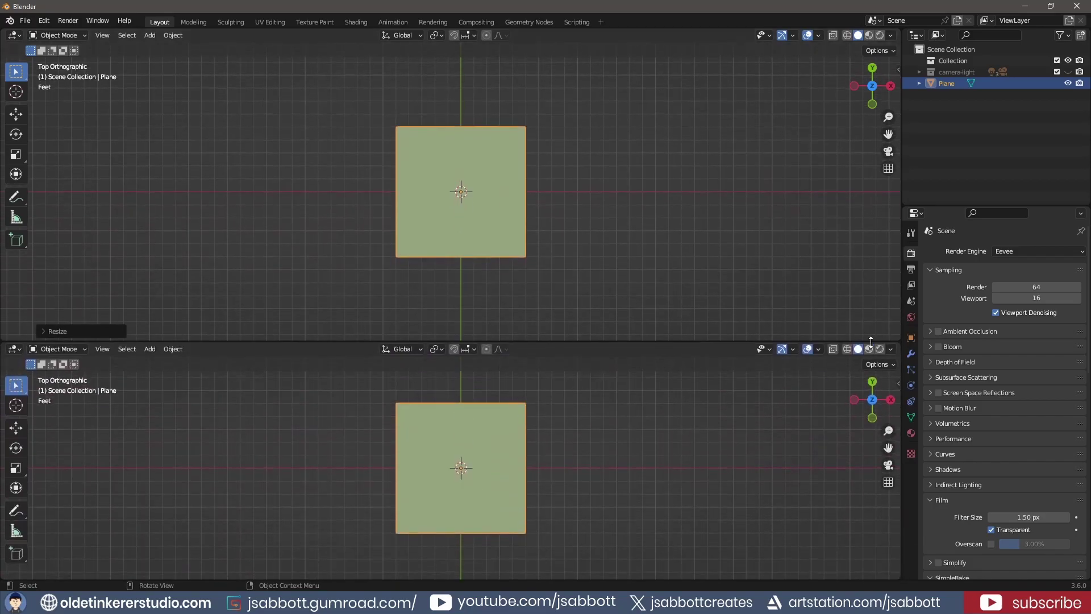
Switch the lower area to the Shader Editor and give the plane a new material named 'wood'
left_click(15, 349)
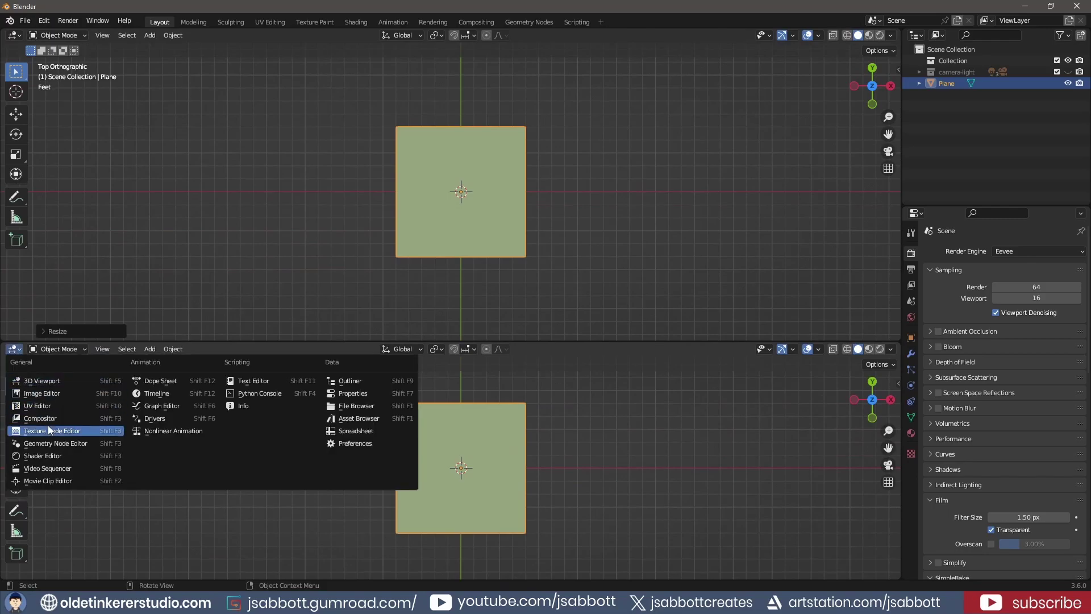
left_click(51, 457)
key("n")
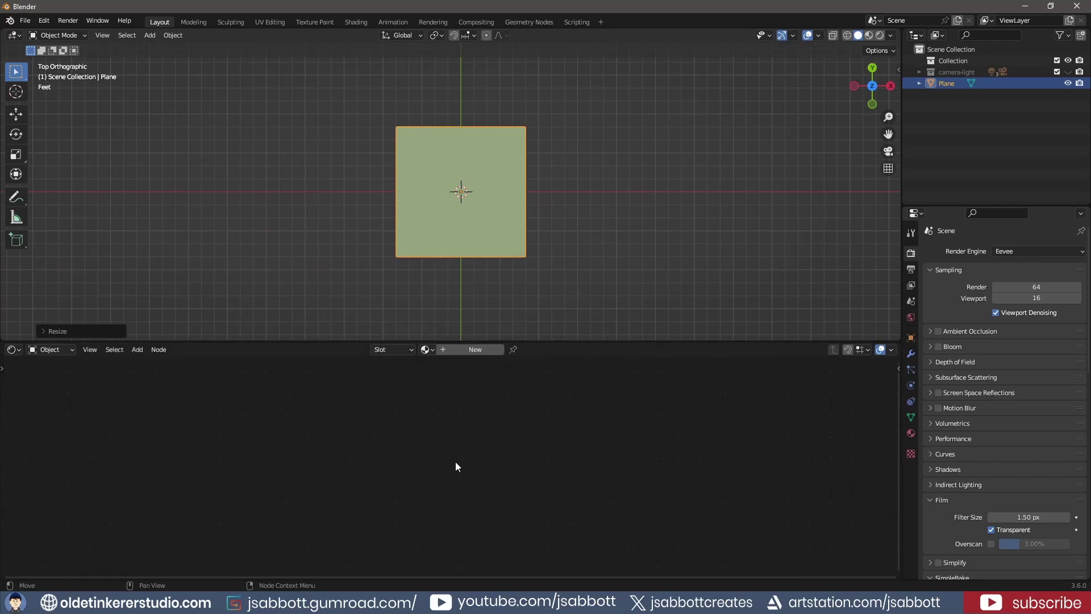
left_click(470, 349)
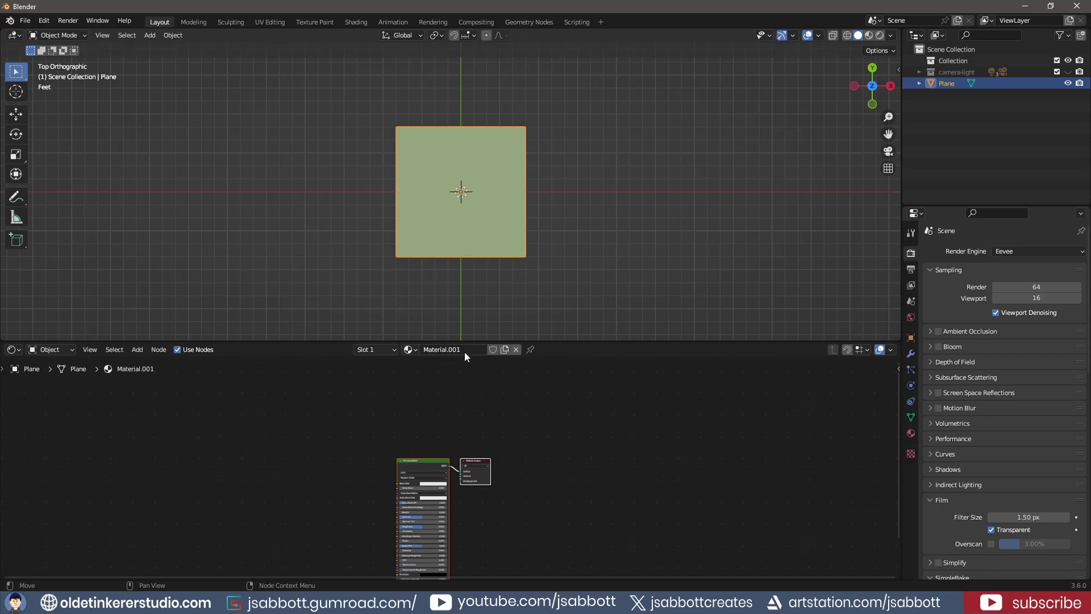
double_click(465, 352)
type("wood")
key("Return")
Add wood-tileable.png as an image texture feeding Base Color and view the plane in Material Preview
left_click_drag(250, 490, 412, 442)
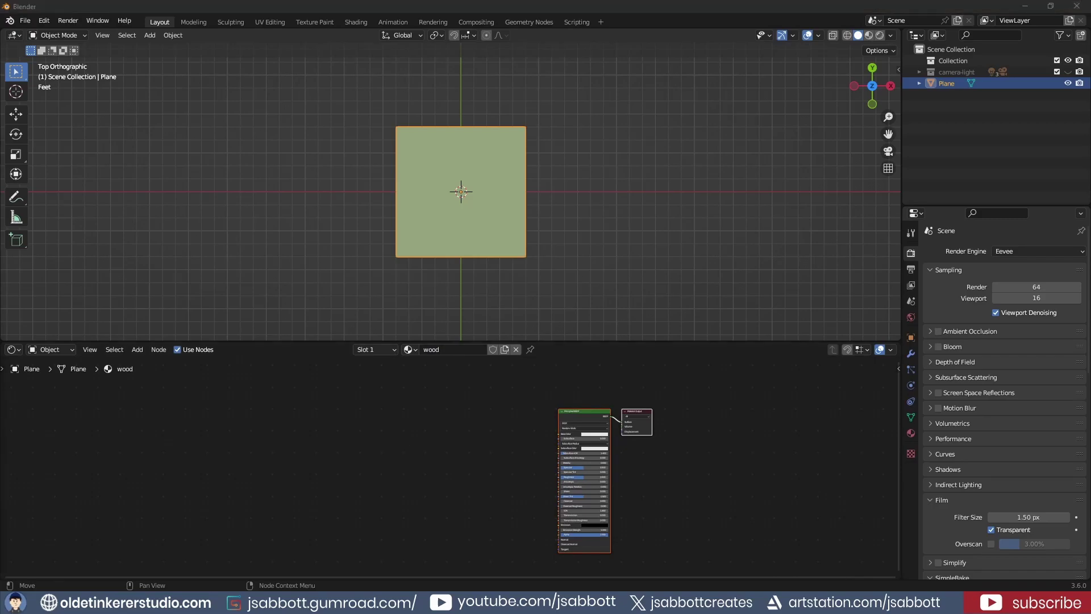
left_click_drag(0, 435, 623, 413)
scroll(444, 443, "up", 2)
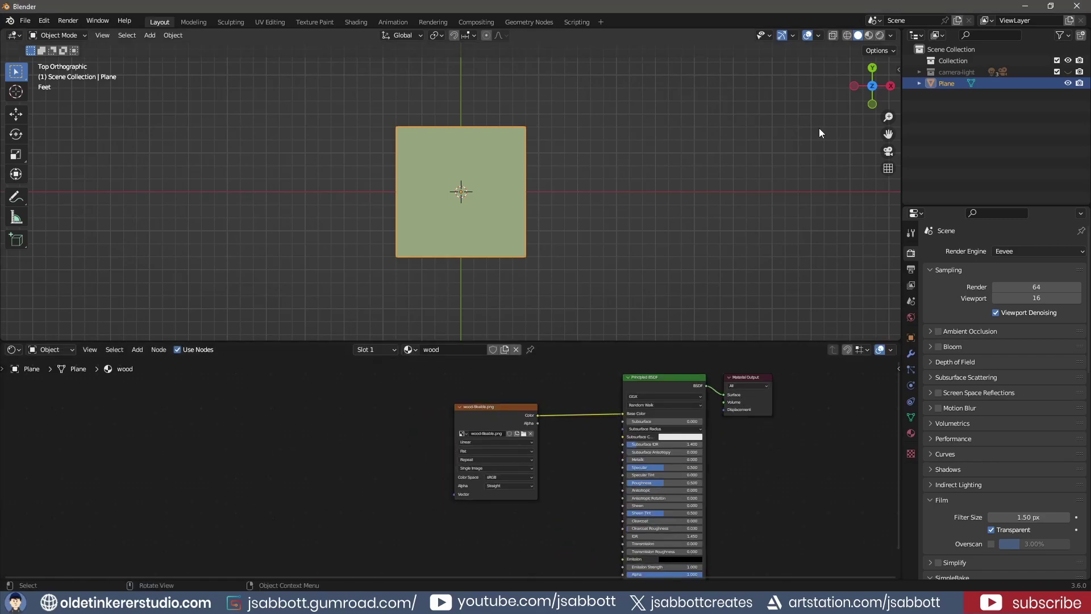
left_click(869, 35)
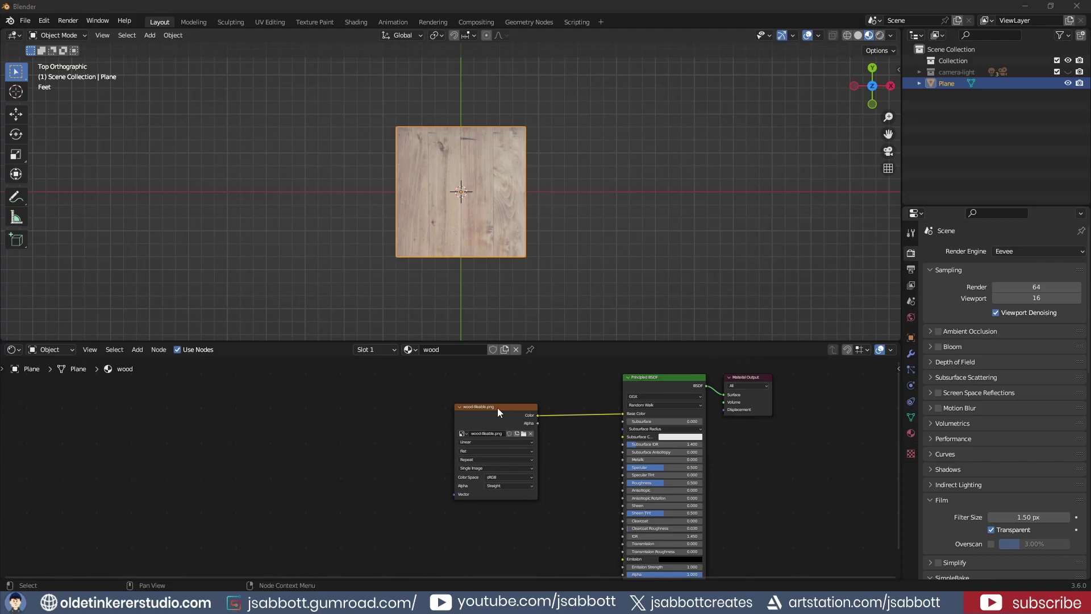
left_click(497, 408)
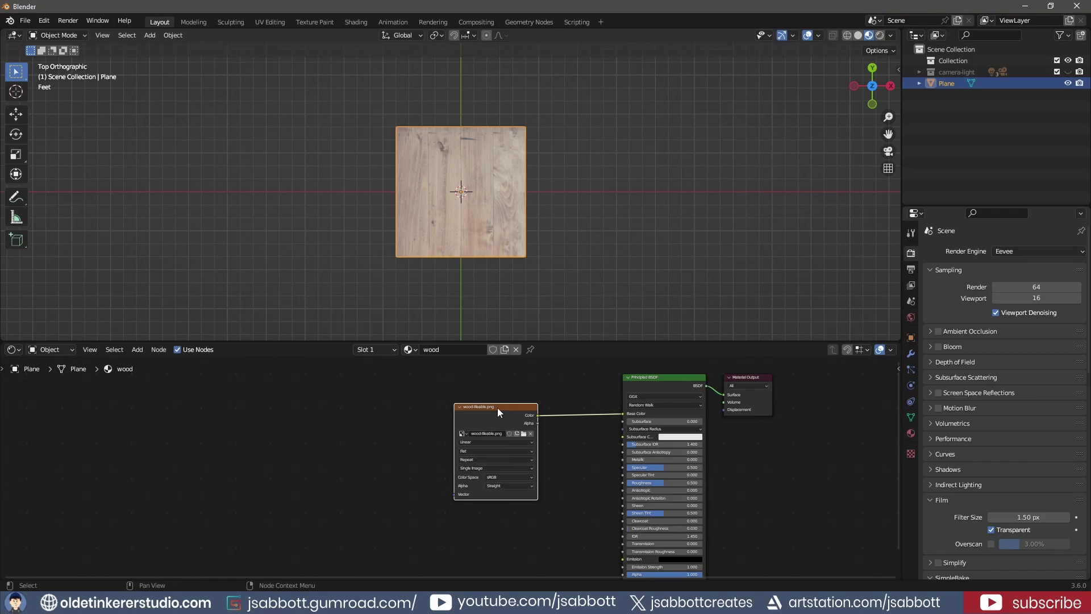
Add Texture Coordinate and Mapping nodes to the wood image and set Mapping scale to 2 on X, Y and Z
key("ctrl+t")
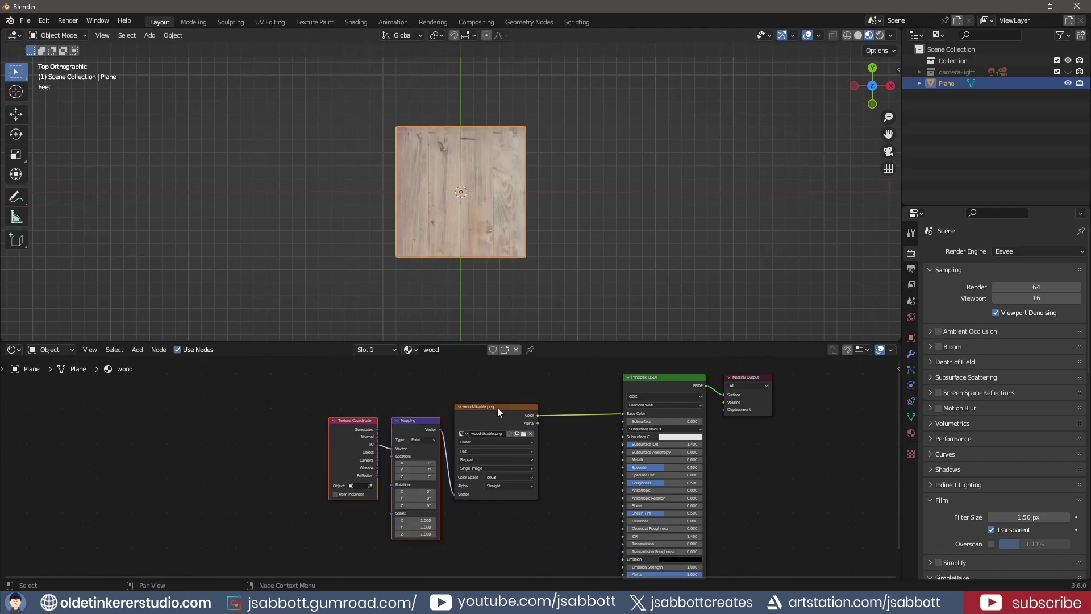
scroll(497, 408, "up", 2)
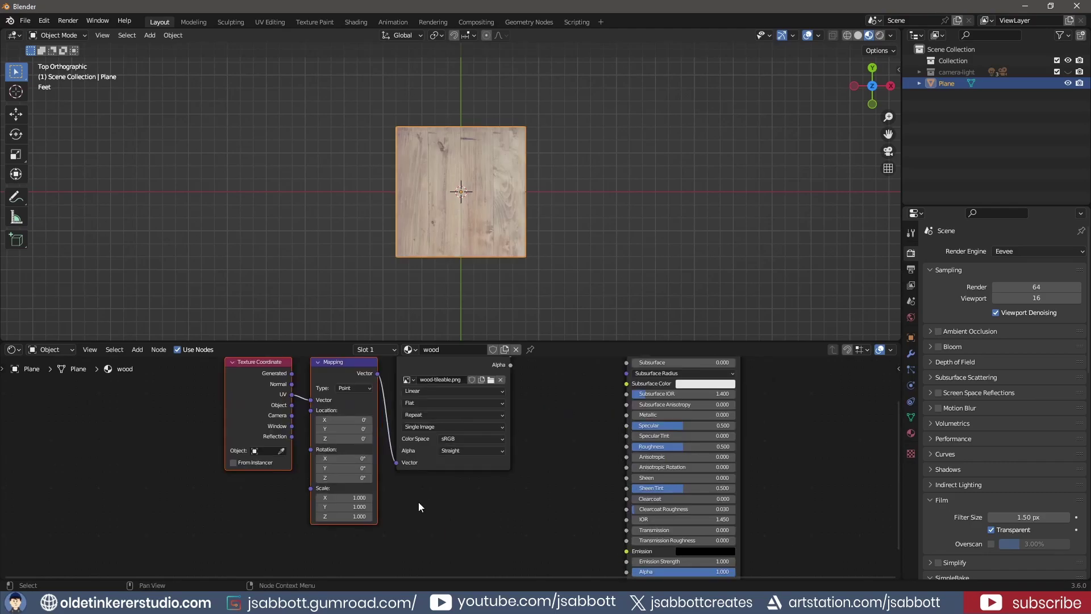
left_click_drag(346, 498, 341, 516)
type("2")
key("Return")
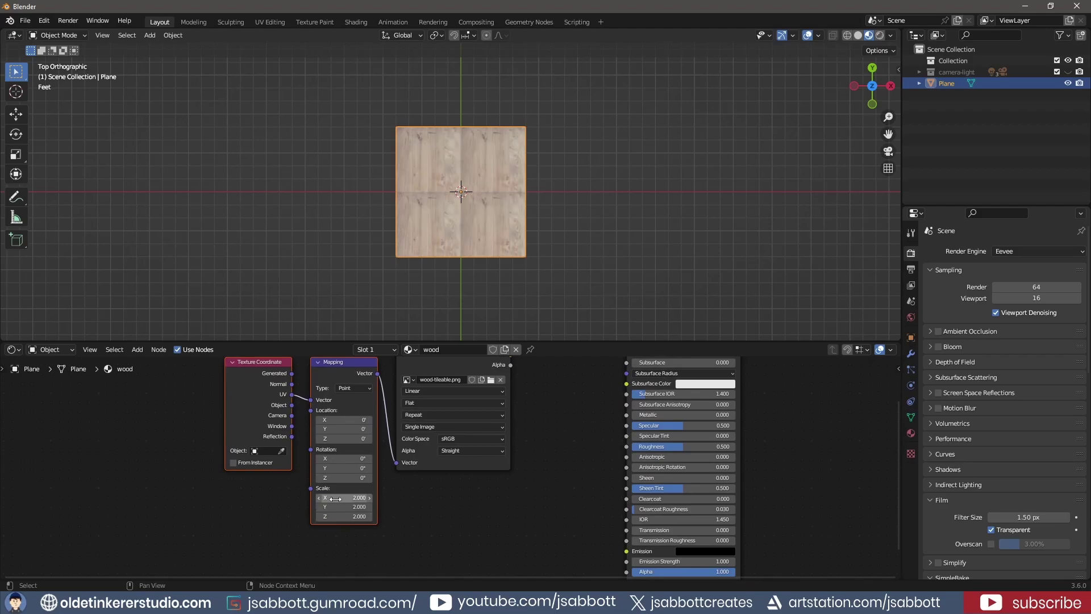
scroll(534, 266, "up", 5)
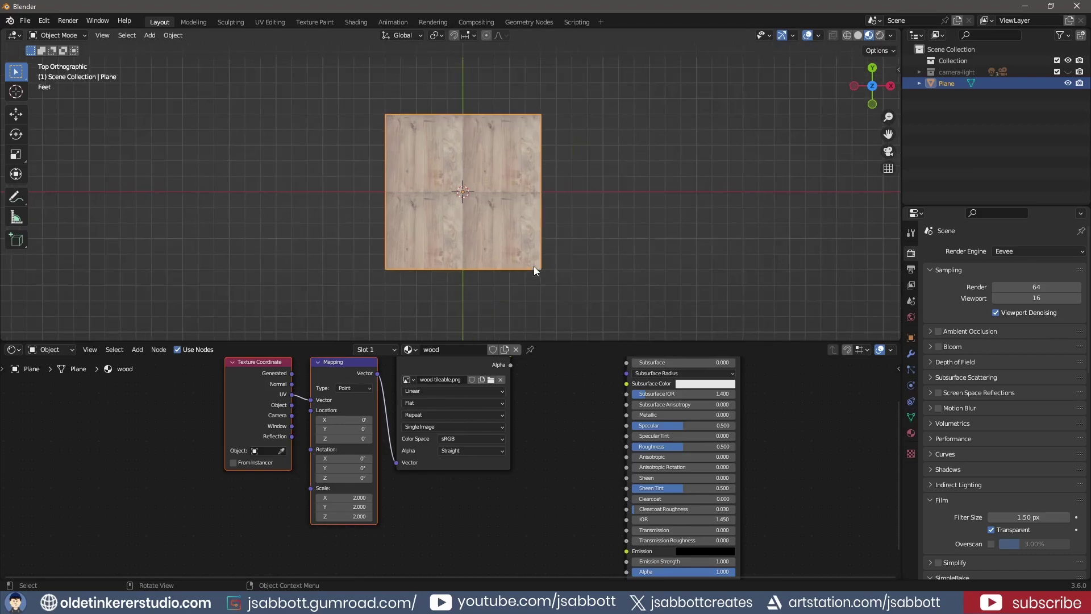